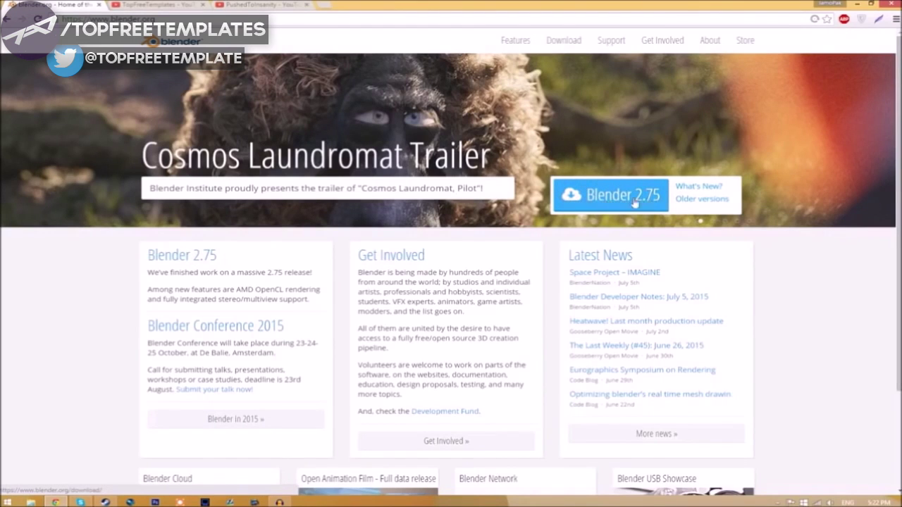
# Step: Start the Blender 2.75 download from blender.org
pyautogui.click(620, 201)
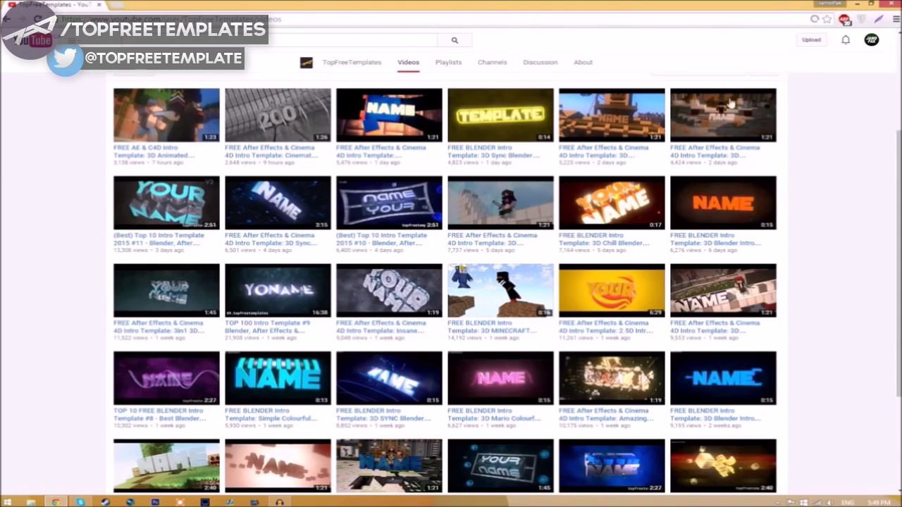
# Step: Extract the Intro Template archive to the desktop, move the folder beside it, and check its contents
pyautogui.click(872, 4)
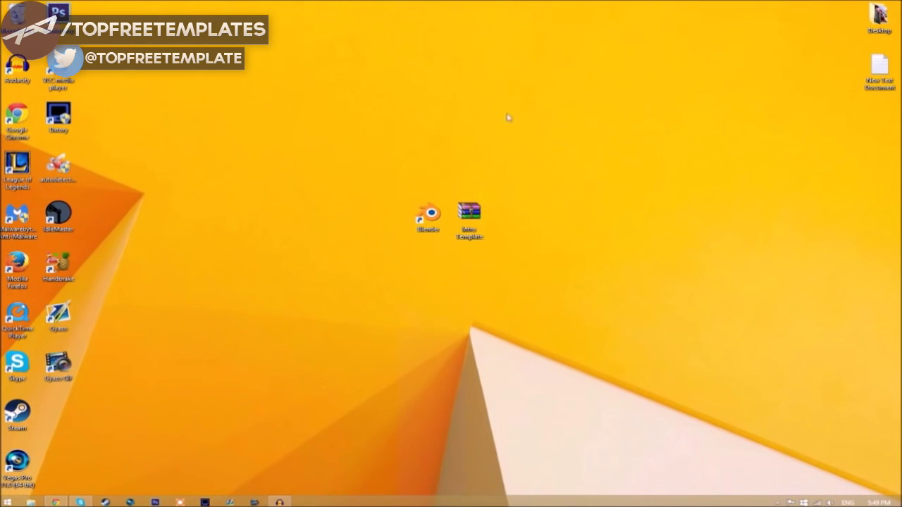
pyautogui.rightClick(467, 212)
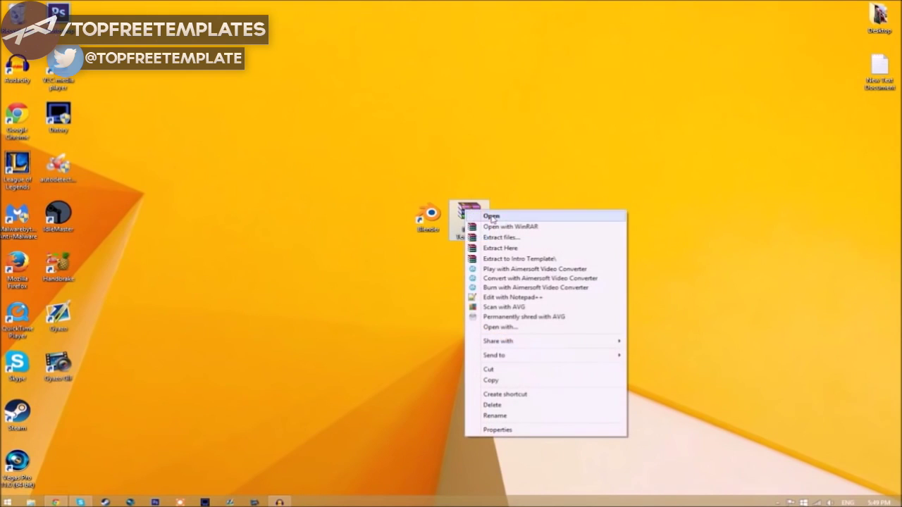
pyautogui.click(498, 249)
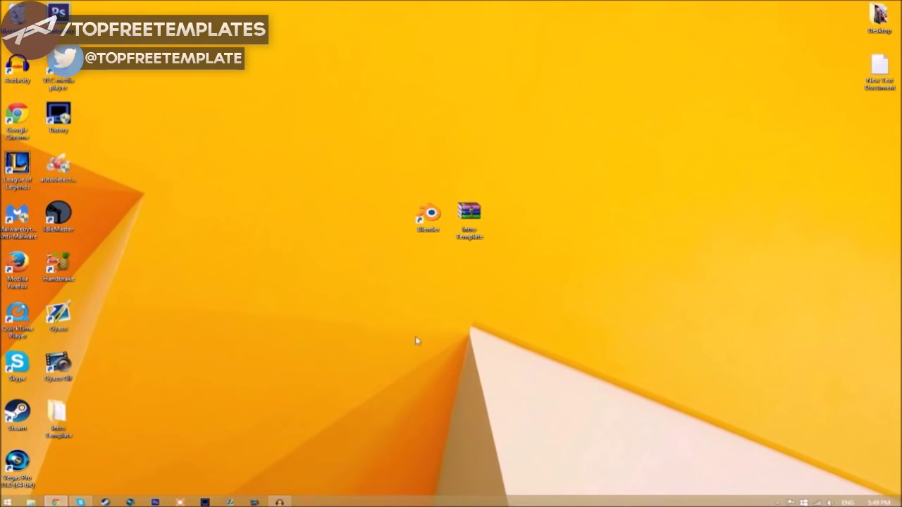
pyautogui.moveTo(60, 421); pyautogui.dragTo(525, 218)
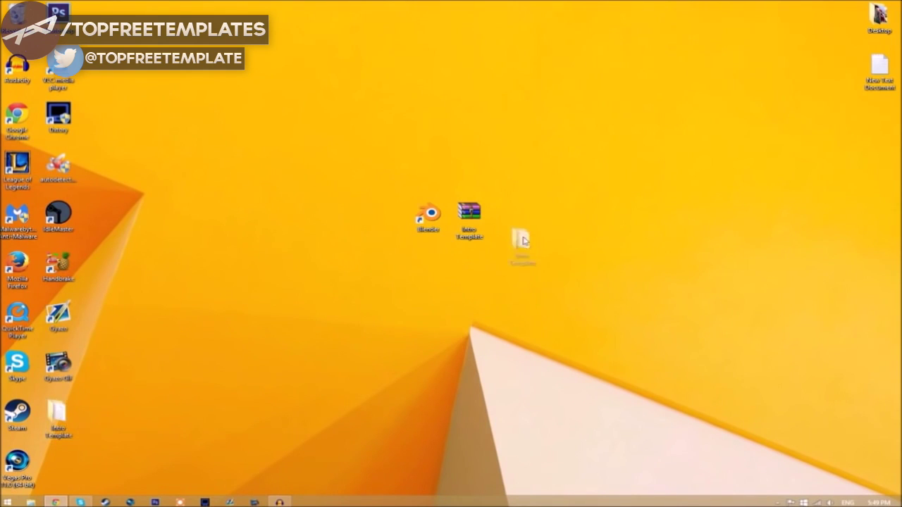
pyautogui.doubleClick(525, 218)
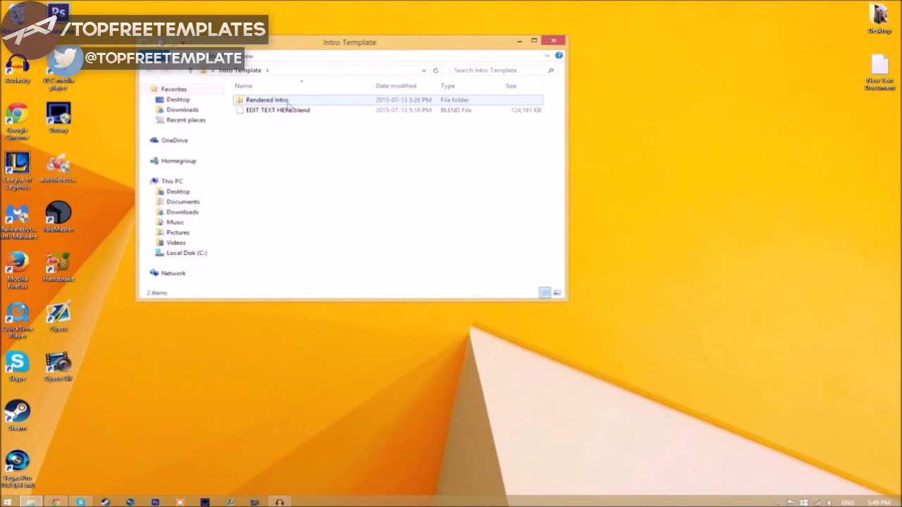
pyautogui.click(553, 41)
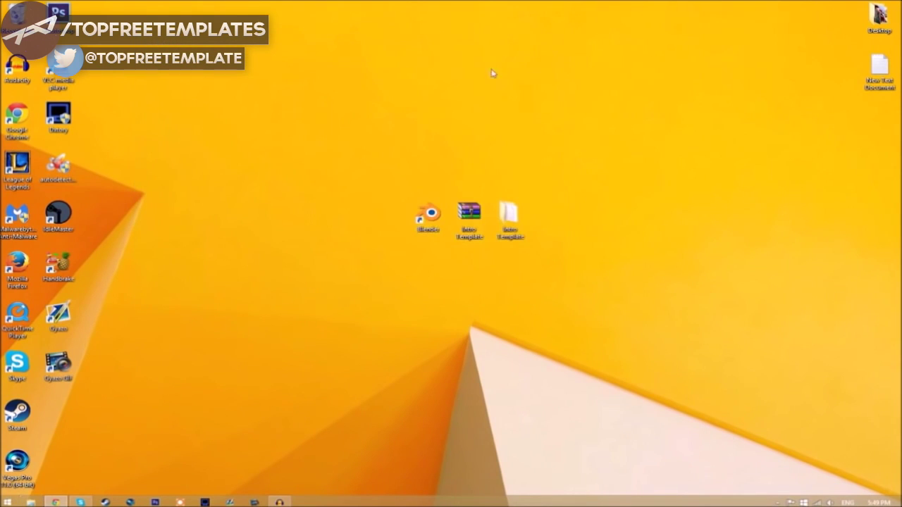
# Step: Launch Blender and load the EDIT TEXT HERE.blend template file
pyautogui.doubleClick(438, 220)
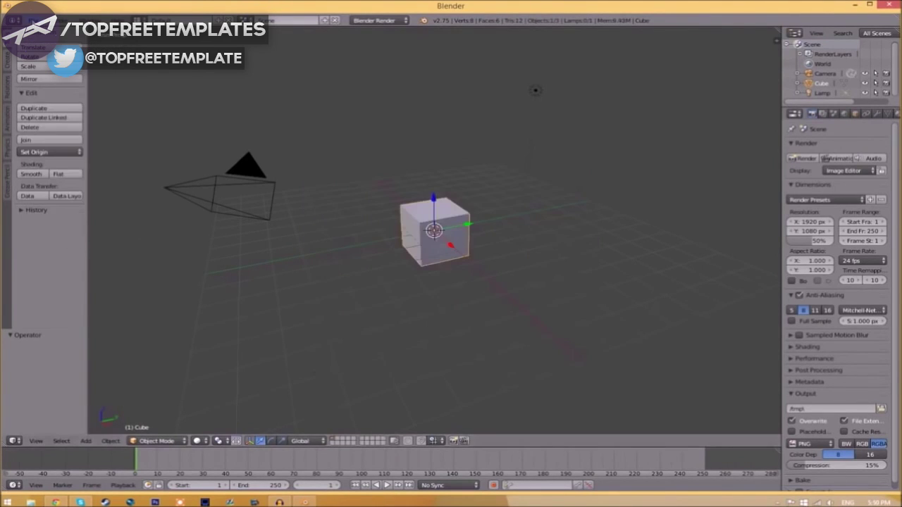
pyautogui.click(38, 40)
pyautogui.click(204, 89)
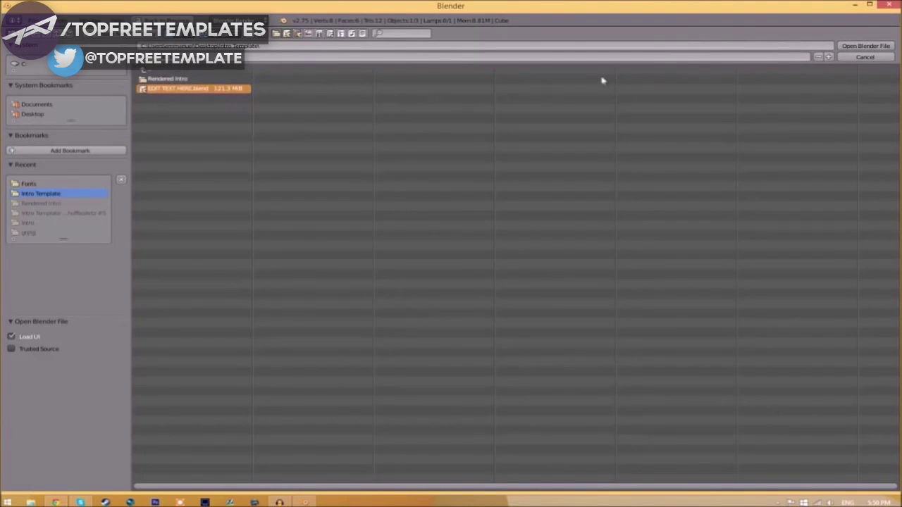
pyautogui.click(876, 47)
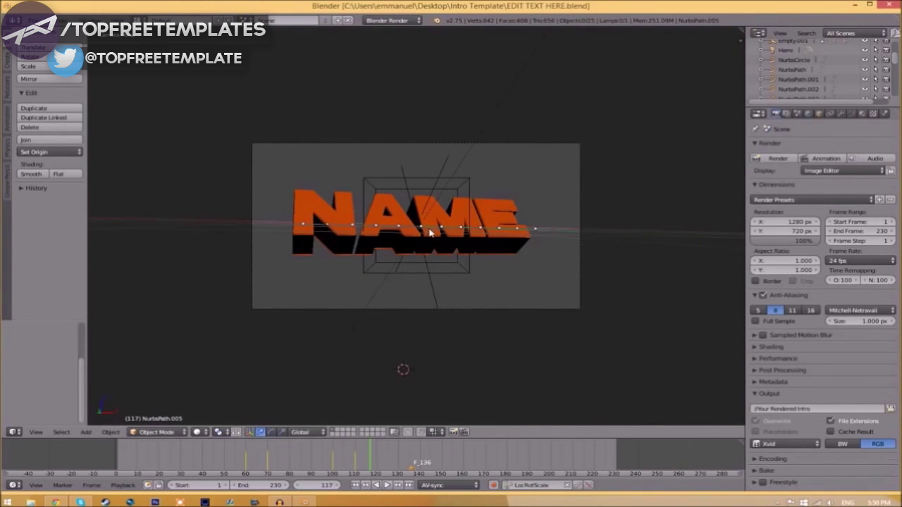
# Step: Replace the NAME letters with TFT in both the orange front and dark back text objects
pyautogui.rightClick(438, 229)
pyautogui.press('Tab')
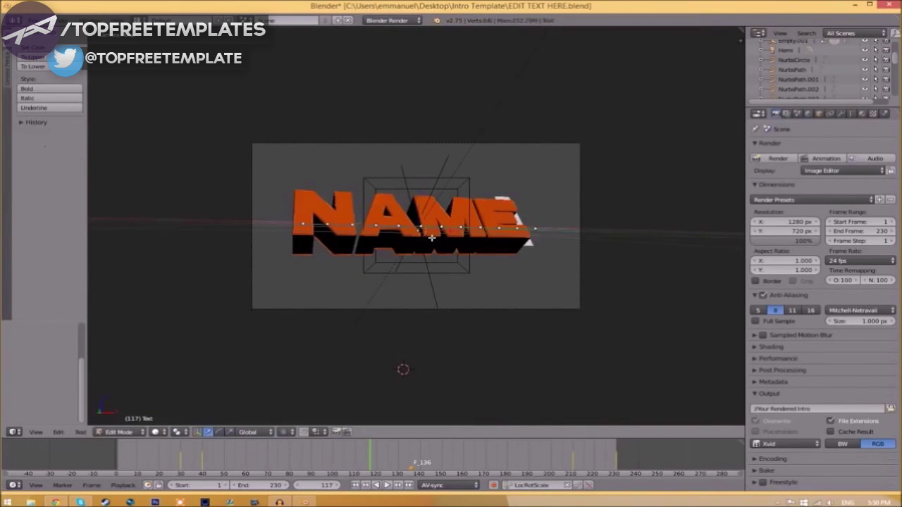
pyautogui.press('BackSpace')
pyautogui.press('BackSpace')
pyautogui.press('BackSpace')
pyautogui.write('TEXT')
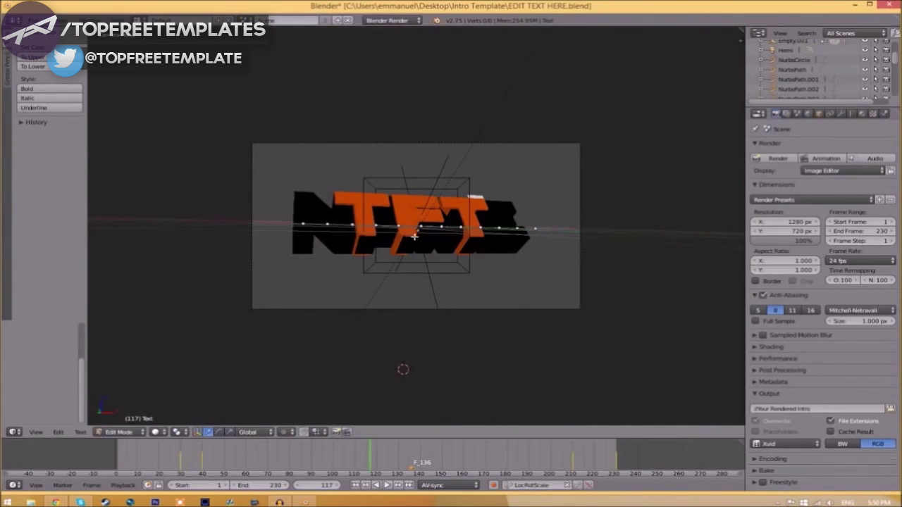
pyautogui.press('Tab')
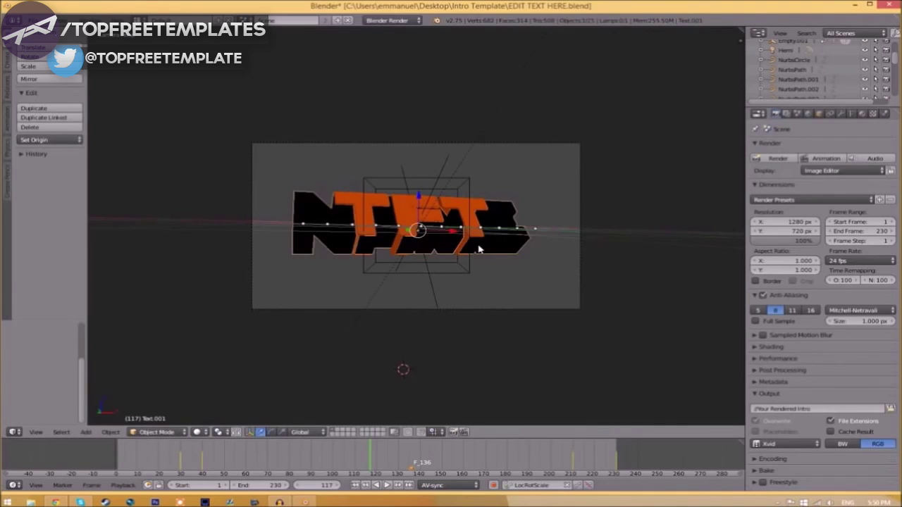
pyautogui.press('Tab')
pyautogui.press('BackSpace')
pyautogui.press('BackSpace')
pyautogui.press('BackSpace')
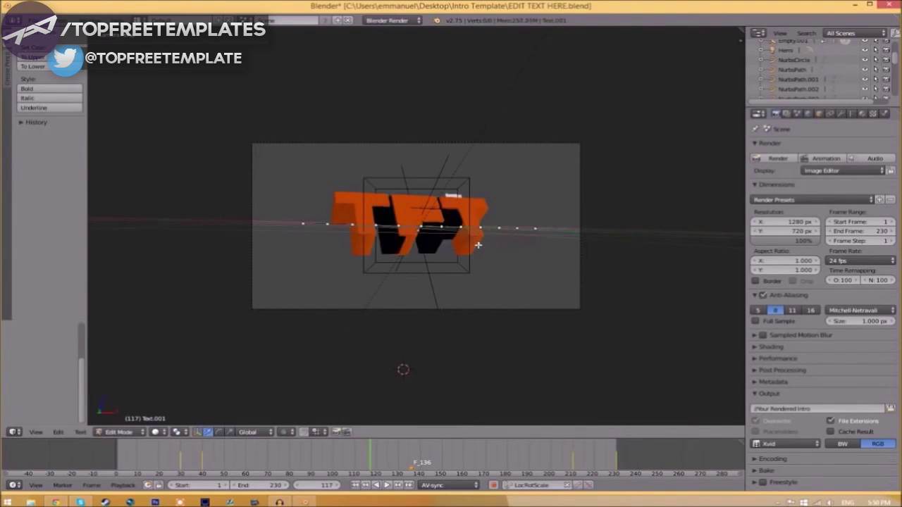
pyautogui.write('XT')
pyautogui.press('Tab')
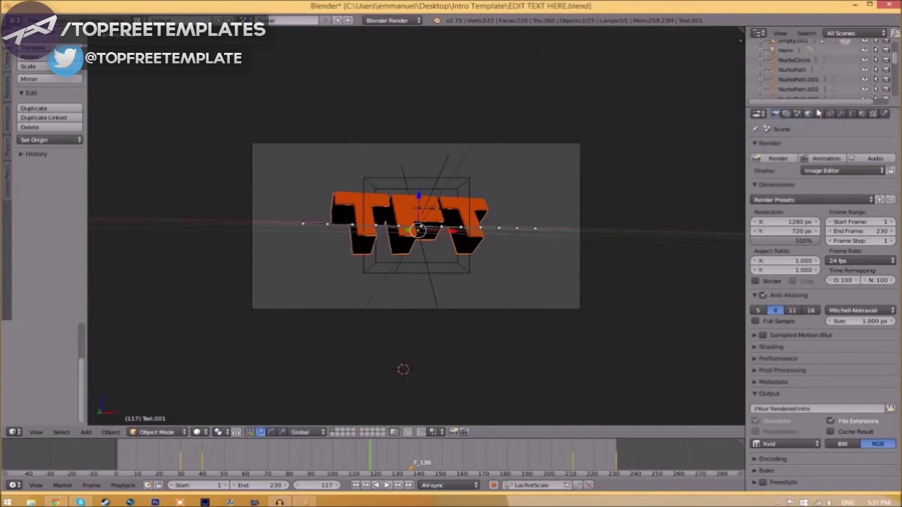
# Step: Load Space Comics.ttf from Windows\Fonts as the first text layer's regular font
pyautogui.click(850, 113)
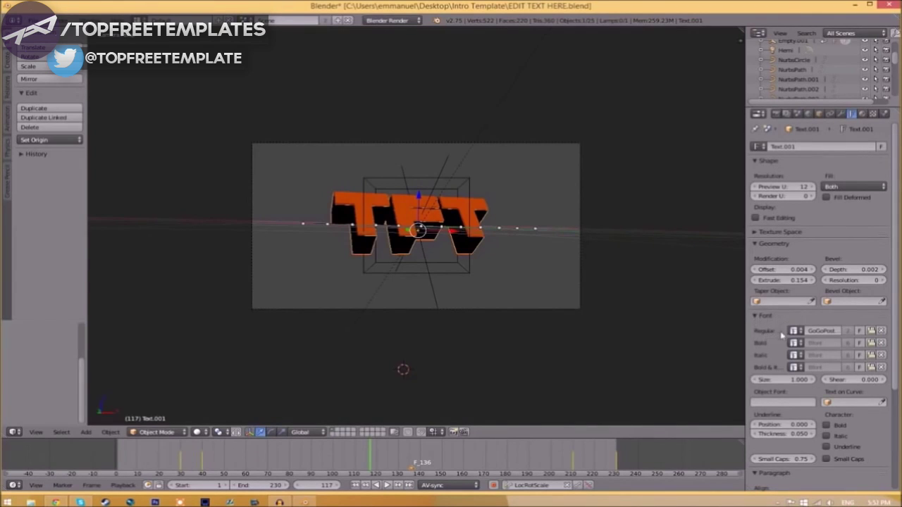
pyautogui.click(872, 332)
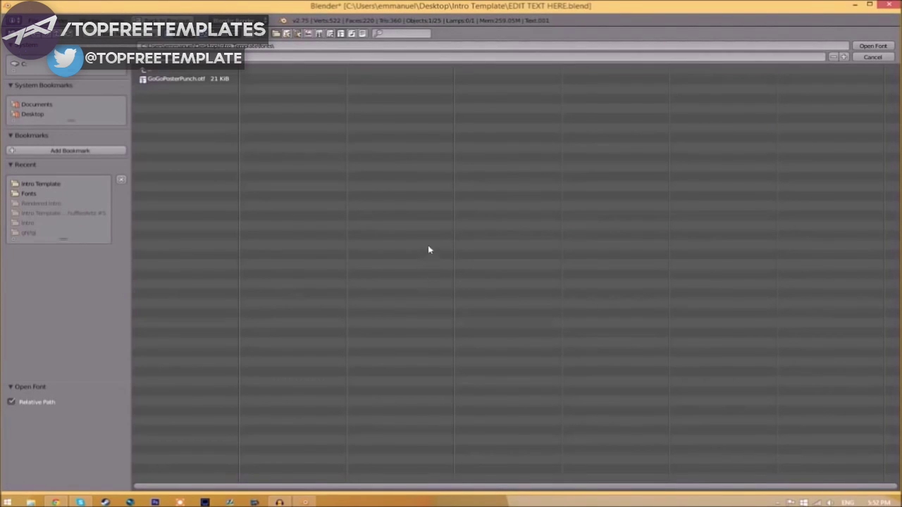
pyautogui.click(24, 64)
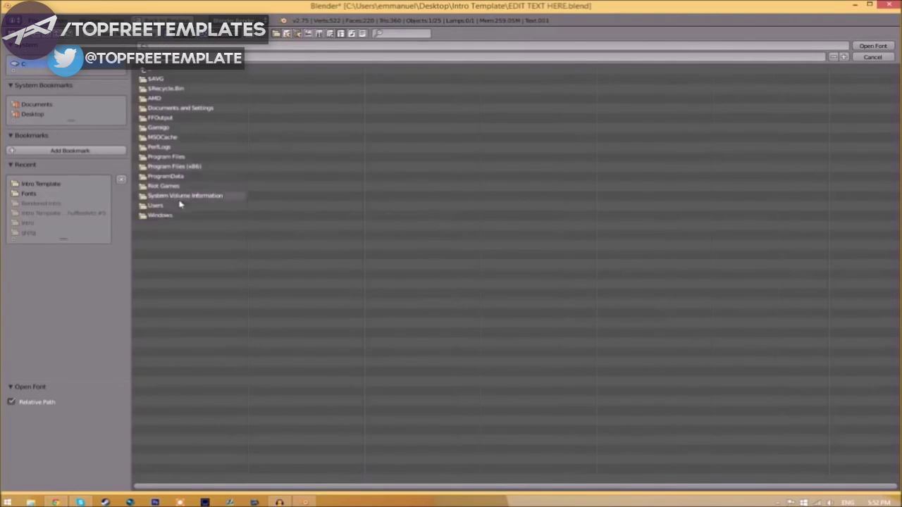
pyautogui.click(158, 216)
pyautogui.click(159, 263)
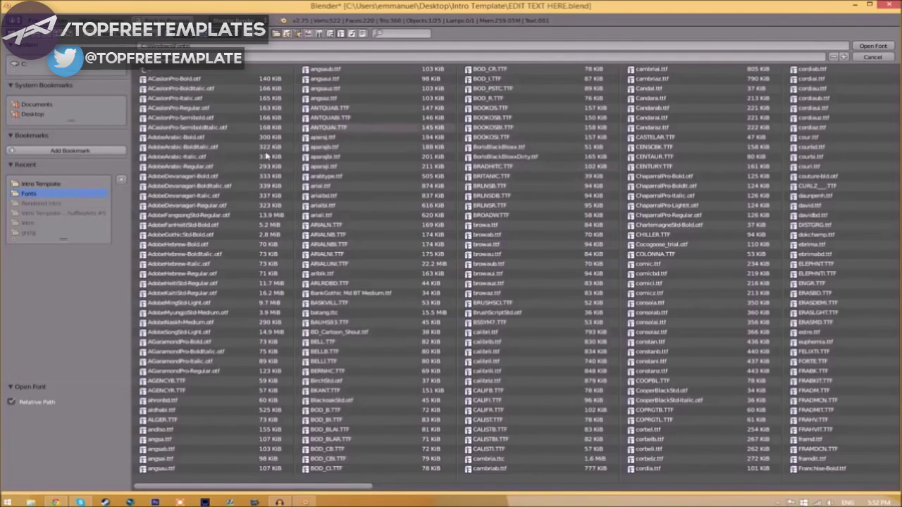
pyautogui.moveTo(260, 486); pyautogui.dragTo(794, 479)
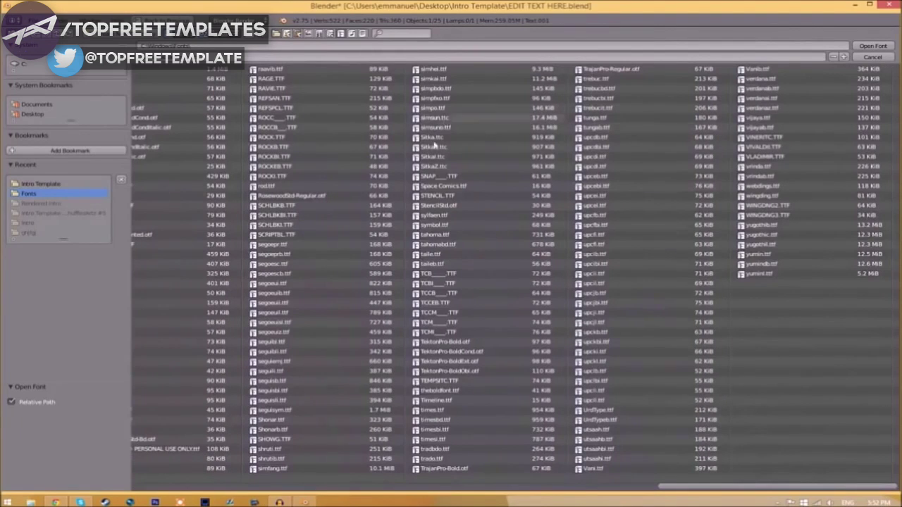
pyautogui.click(451, 187)
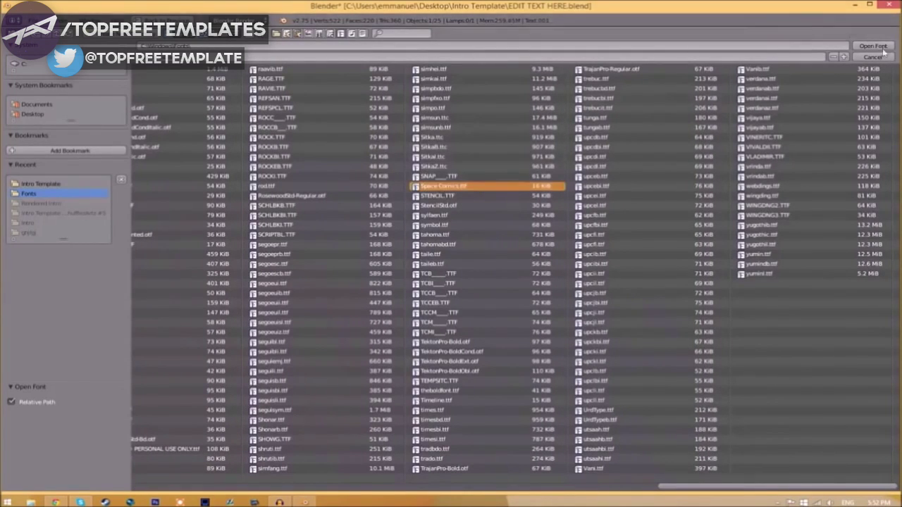
pyautogui.doubleClick(451, 185)
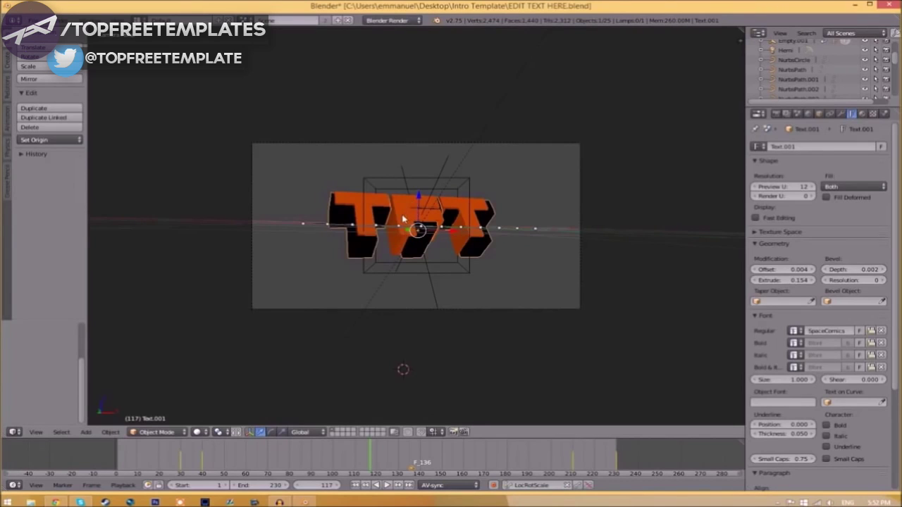
# Step: Apply Space Comics.ttf as the second text layer's regular font as well
pyautogui.click(871, 330)
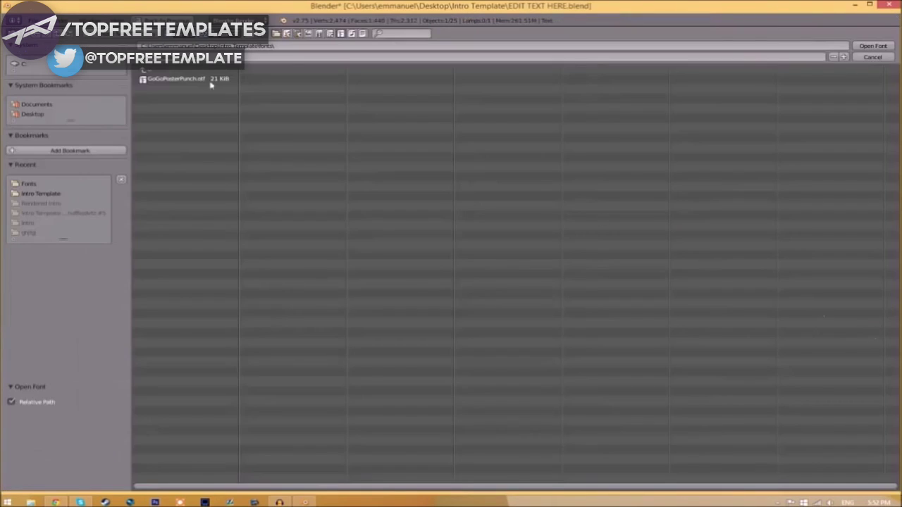
pyautogui.click(23, 64)
pyautogui.doubleClick(161, 217)
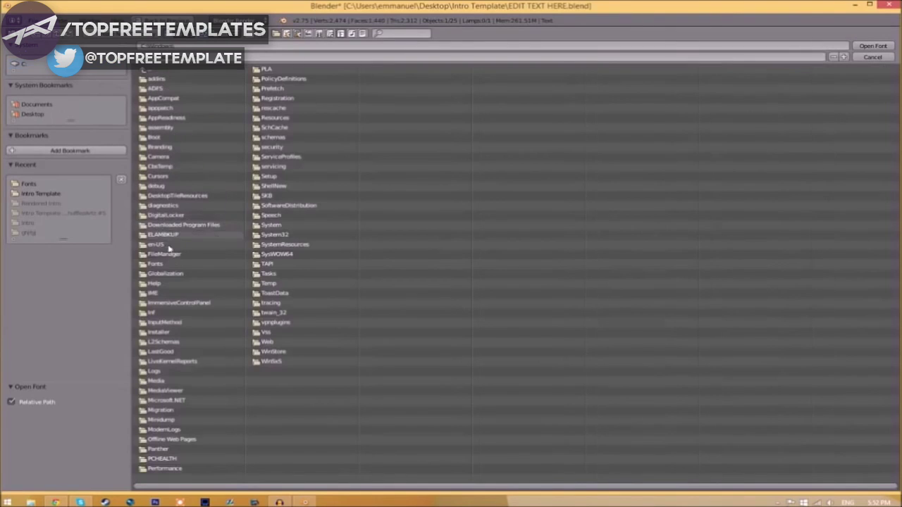
pyautogui.doubleClick(159, 263)
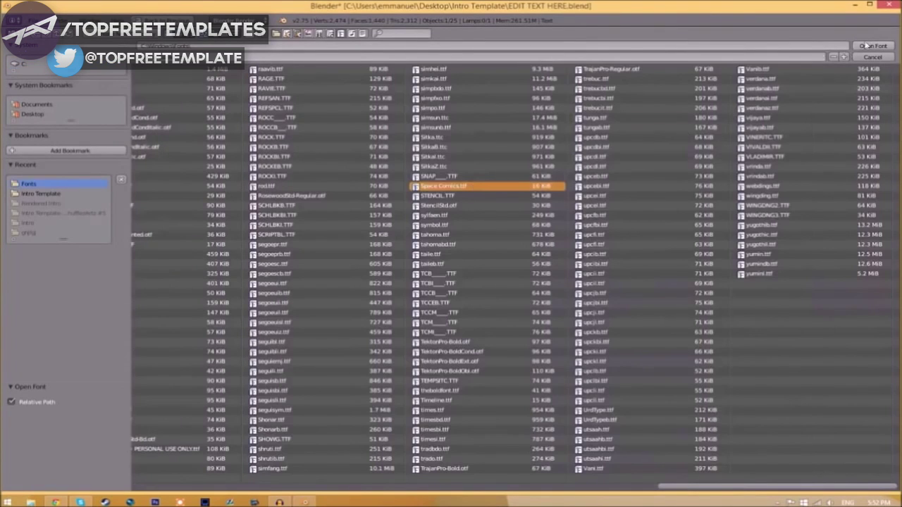
pyautogui.click(867, 44)
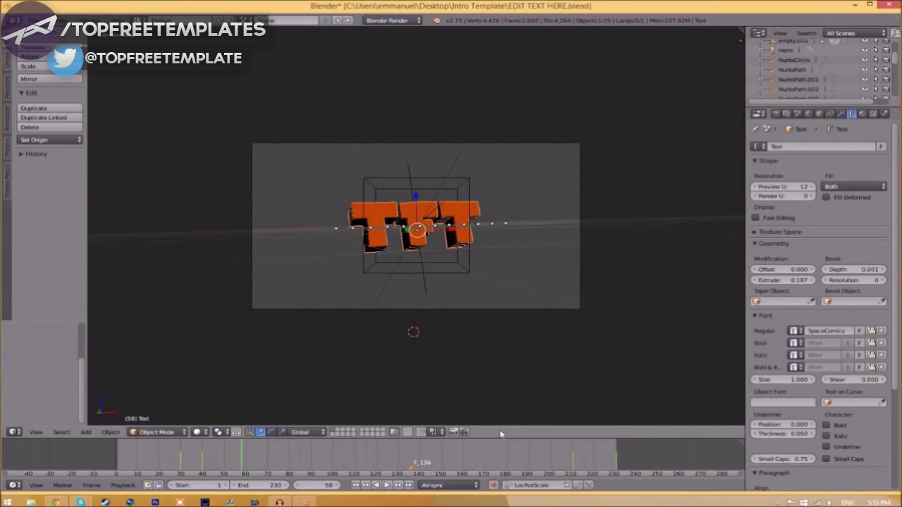
# Step: Set the output file format to MPEG with an MPEG-4 encoding container
pyautogui.click(776, 114)
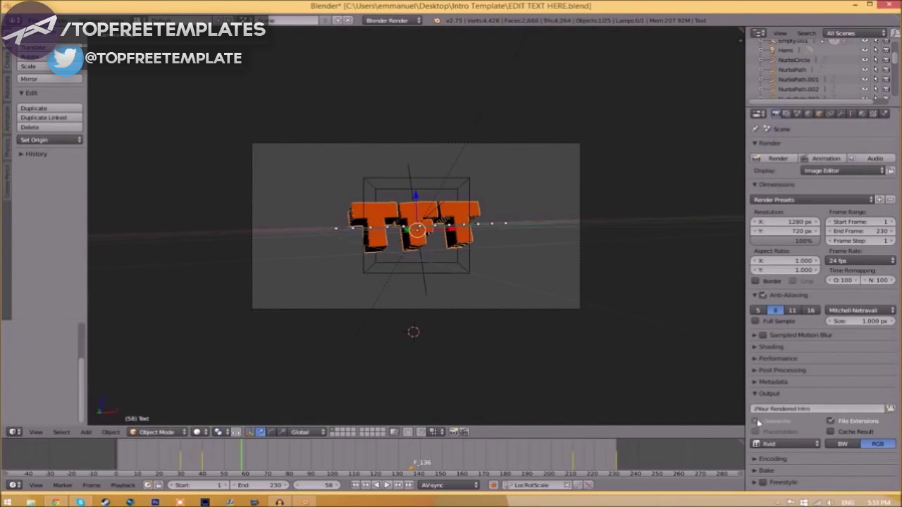
pyautogui.click(785, 444)
pyautogui.click(783, 423)
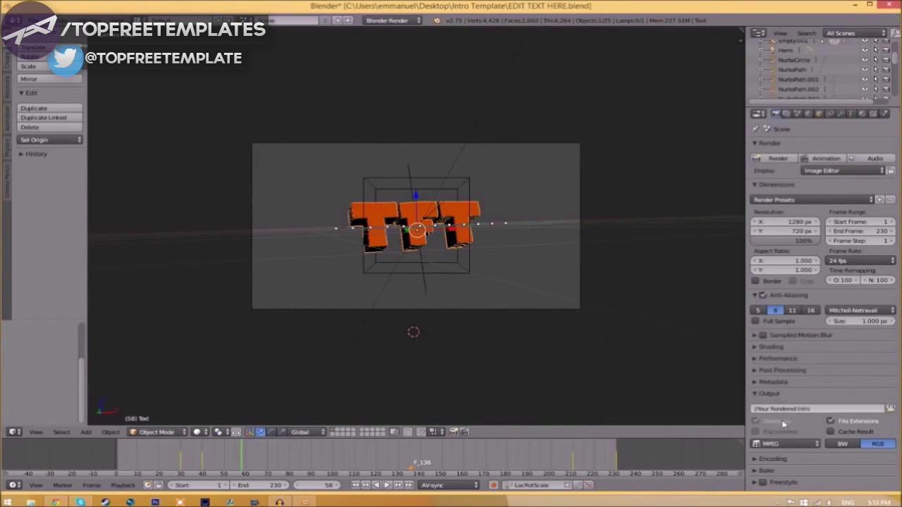
pyautogui.click(756, 458)
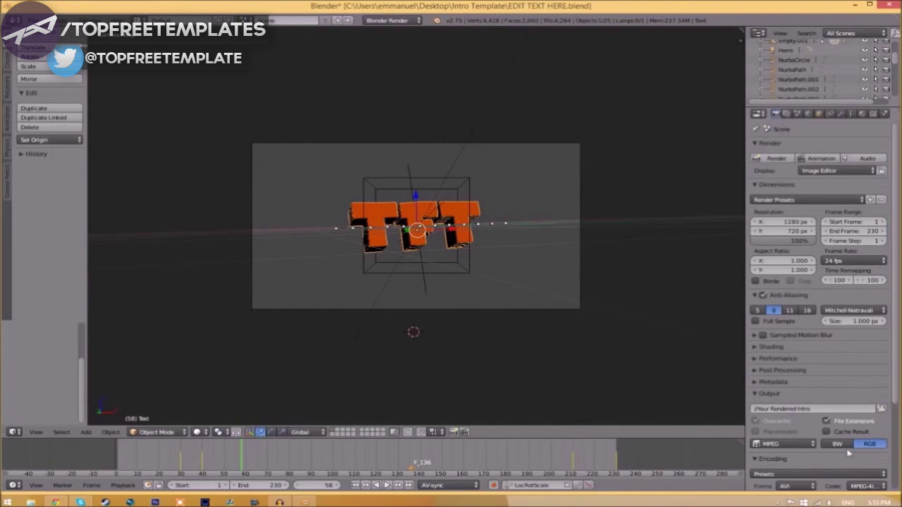
pyautogui.scroll(-1, 896, 389)
pyautogui.scroll(-2, 896, 389)
pyautogui.scroll(-2, 895, 389)
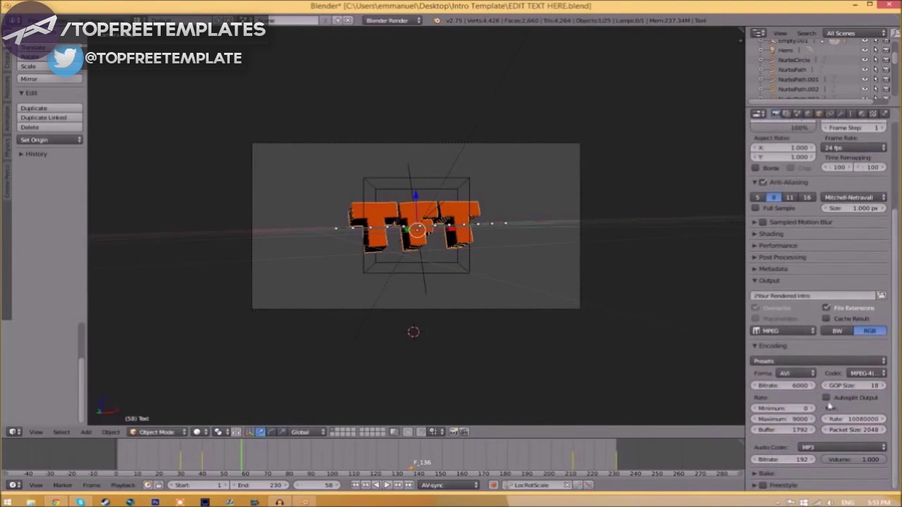
pyautogui.click(783, 378)
pyautogui.click(792, 354)
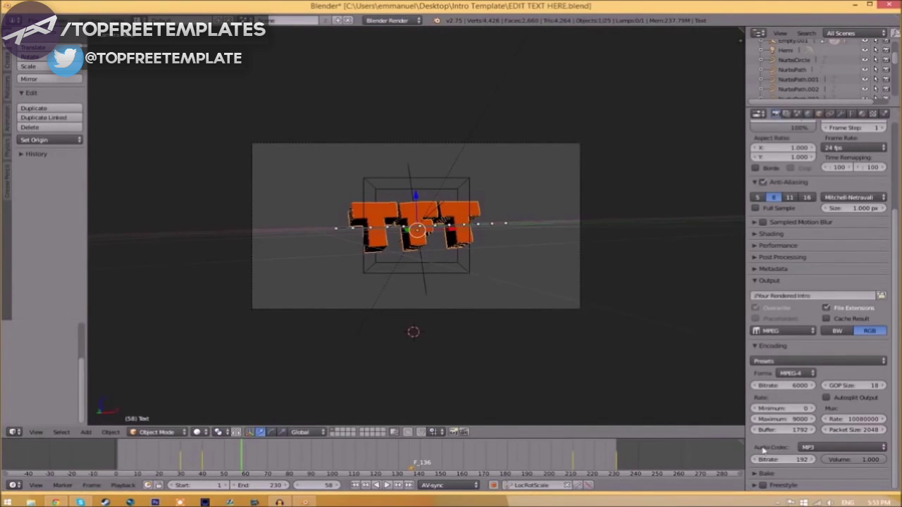
pyautogui.scroll(4, 770, 393)
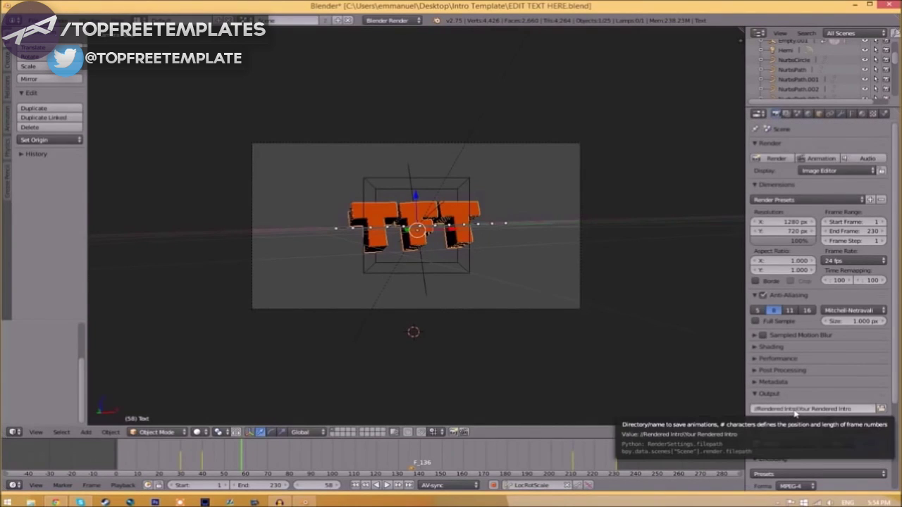
# Step: Point the render output path to the Rendered Intro folder with file name INTRO TEMPLATE
pyautogui.click(881, 409)
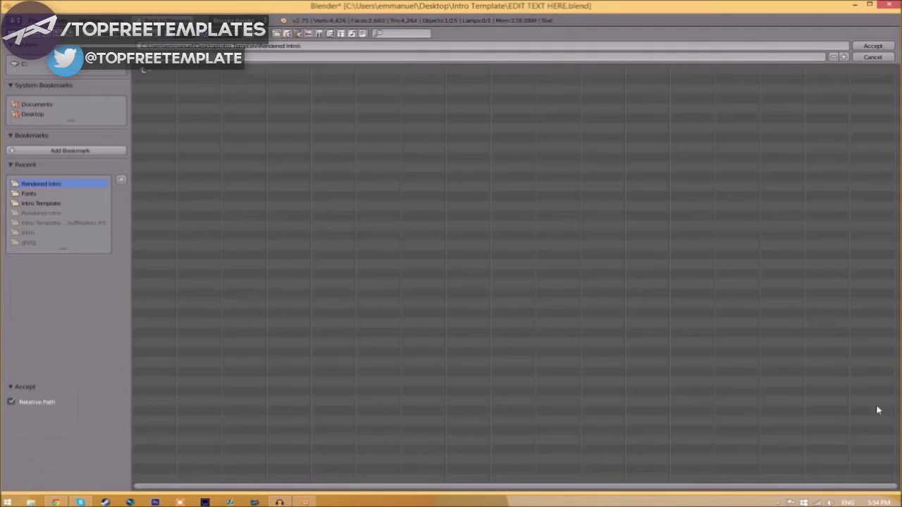
pyautogui.press('BackSpace')
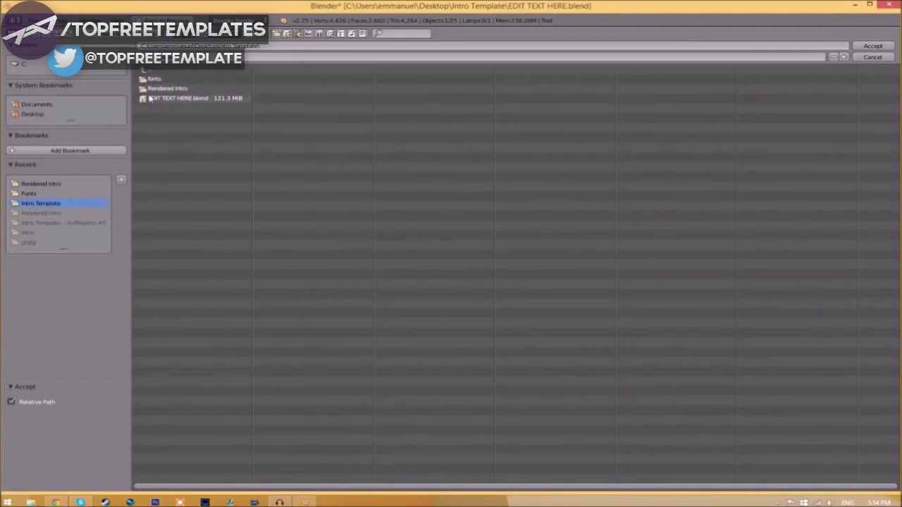
pyautogui.click(164, 89)
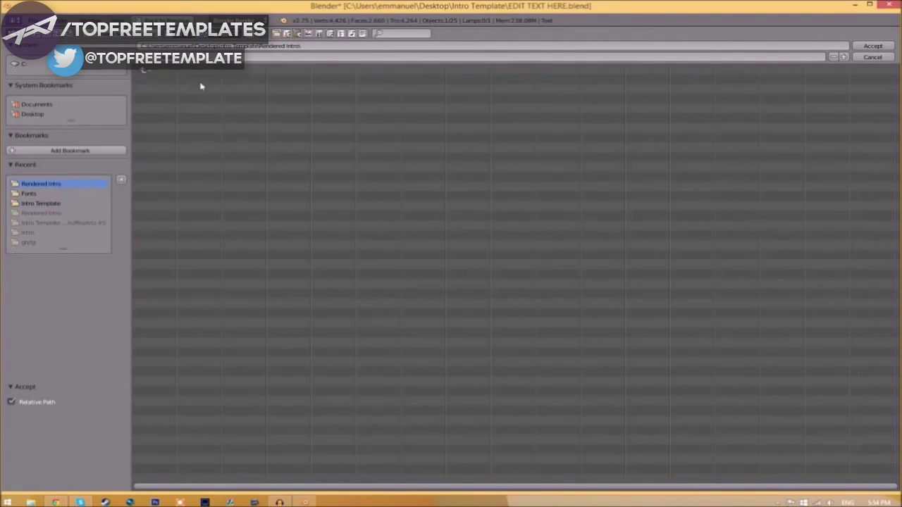
pyautogui.click(874, 47)
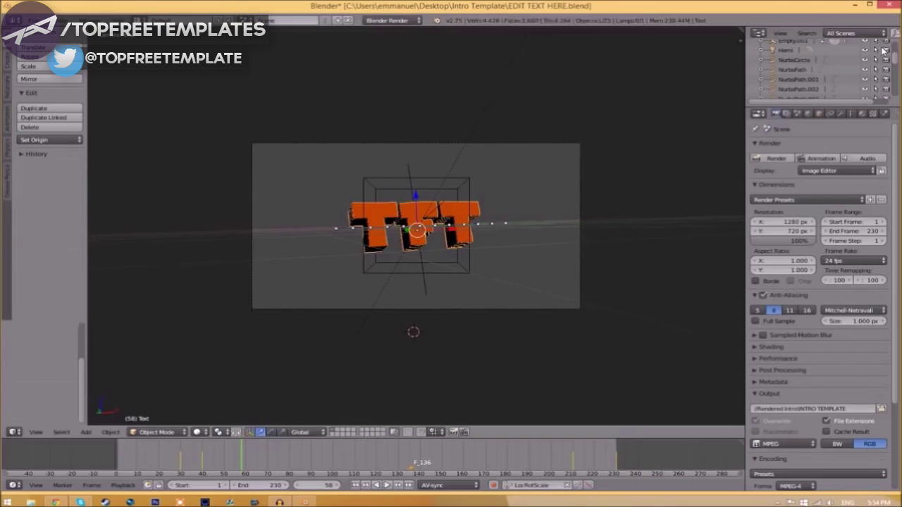
pyautogui.click(880, 409)
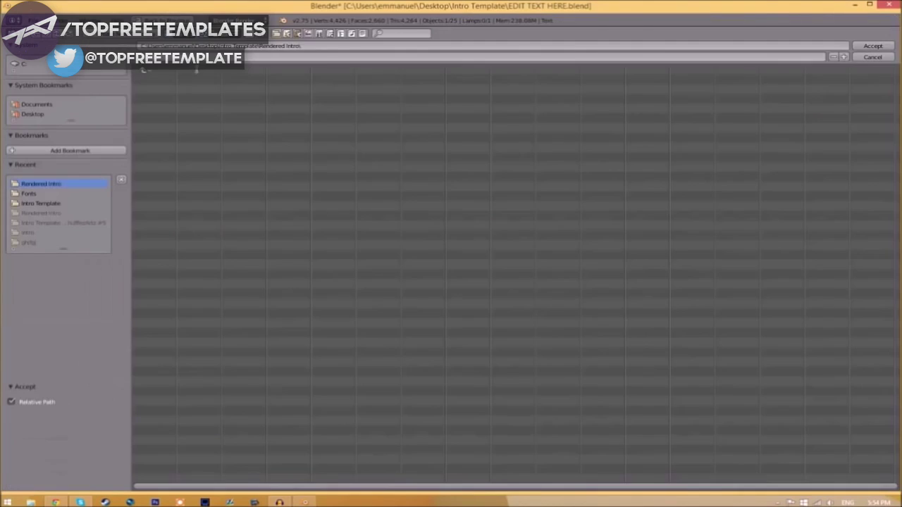
pyautogui.click(874, 47)
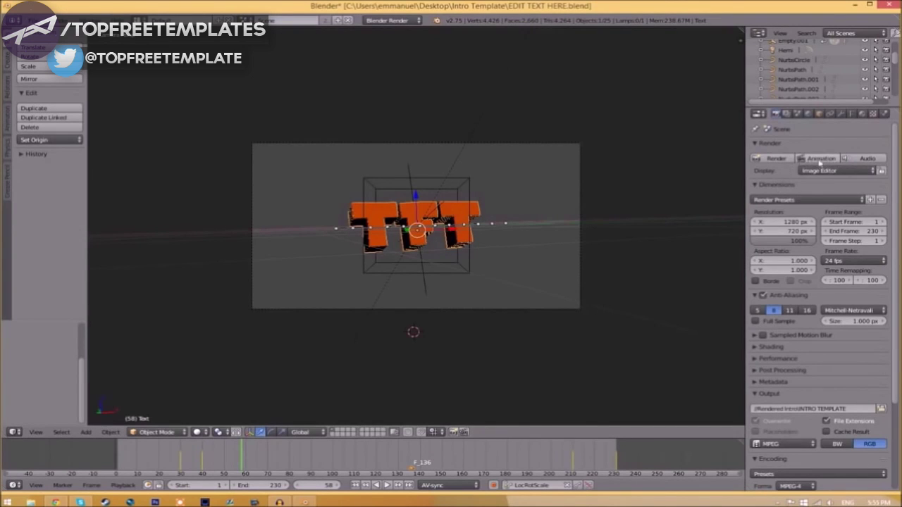
# Step: Render the full TFT intro animation with Render > Render Animation
pyautogui.click(56, 20)
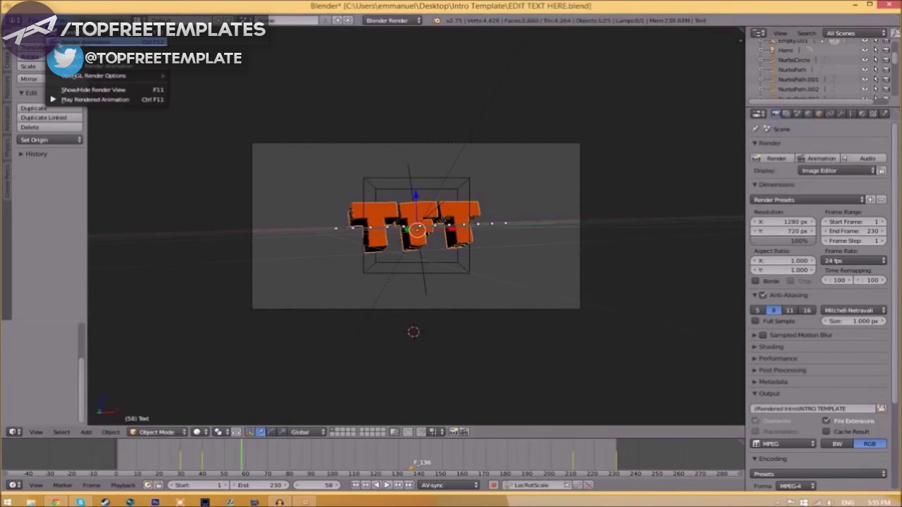
pyautogui.click(78, 42)
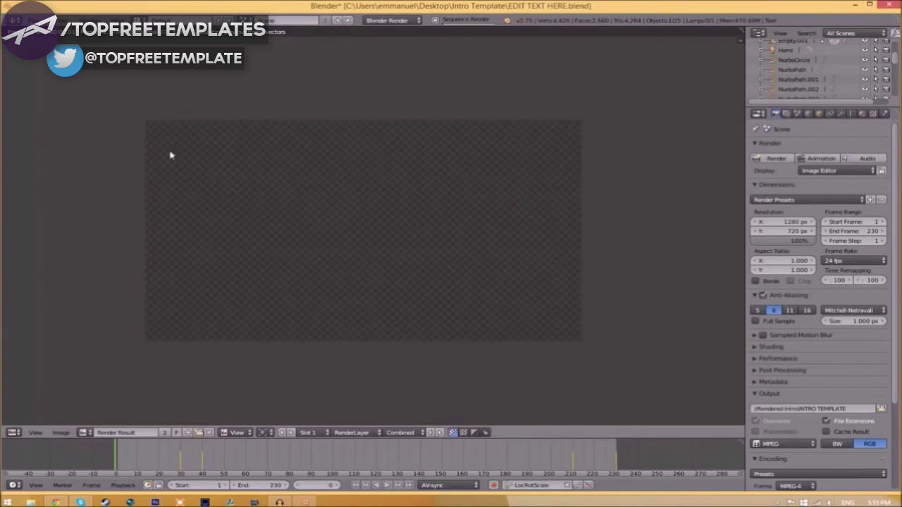